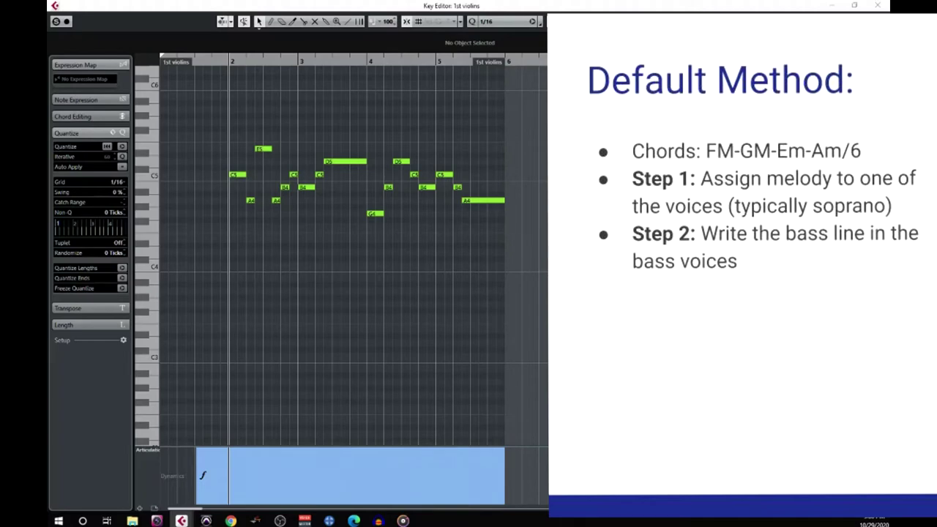
Step: Bring the celli and basses octave bass line into view beneath the violin melody
scroll(199, 308, "down", 3)
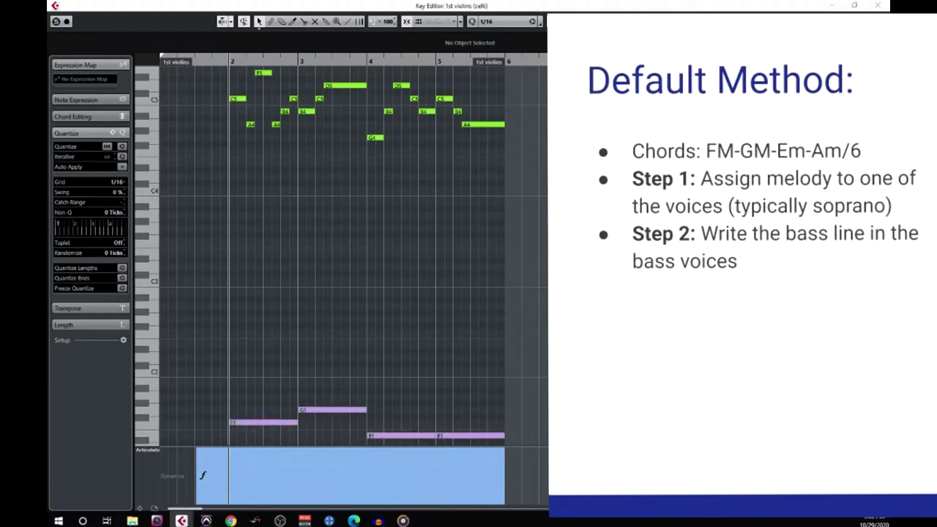
scroll(253, 273, "down", 5)
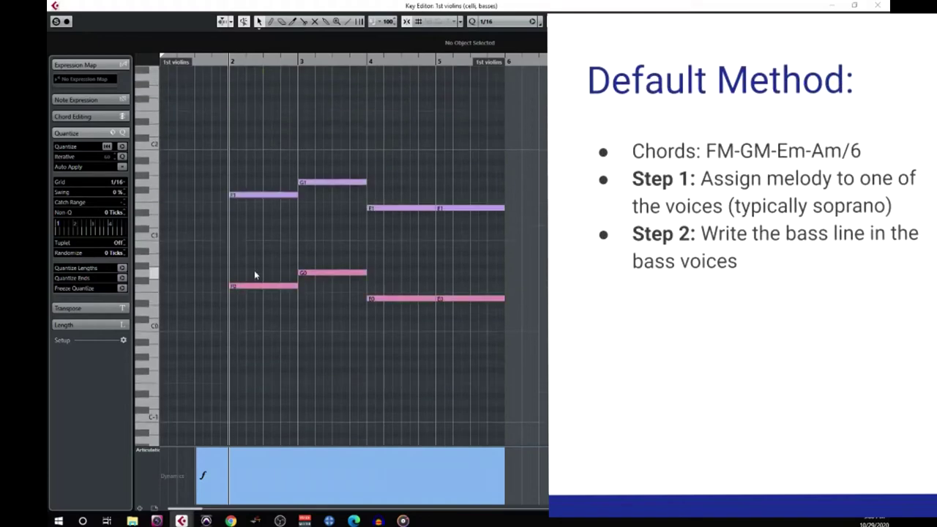
scroll(255, 275, "up", 6)
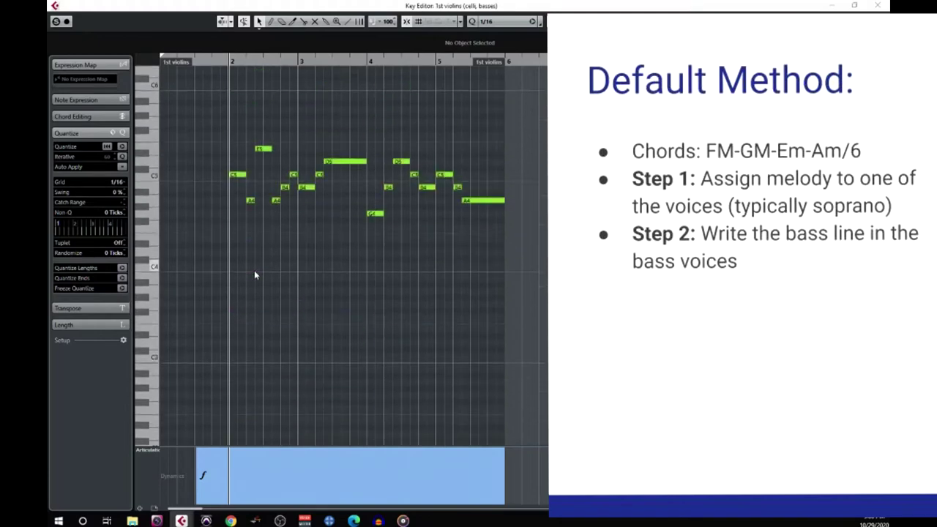
scroll(254, 275, "down", 2)
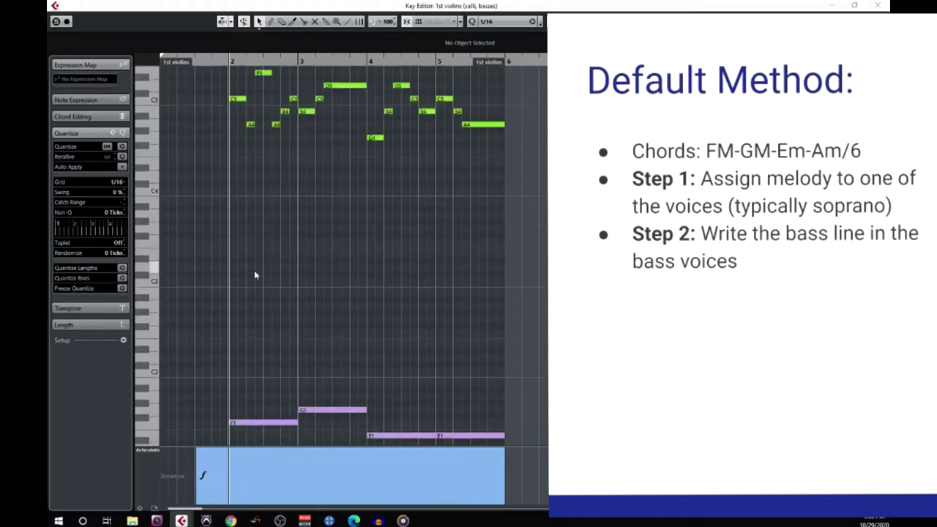
key("Right")
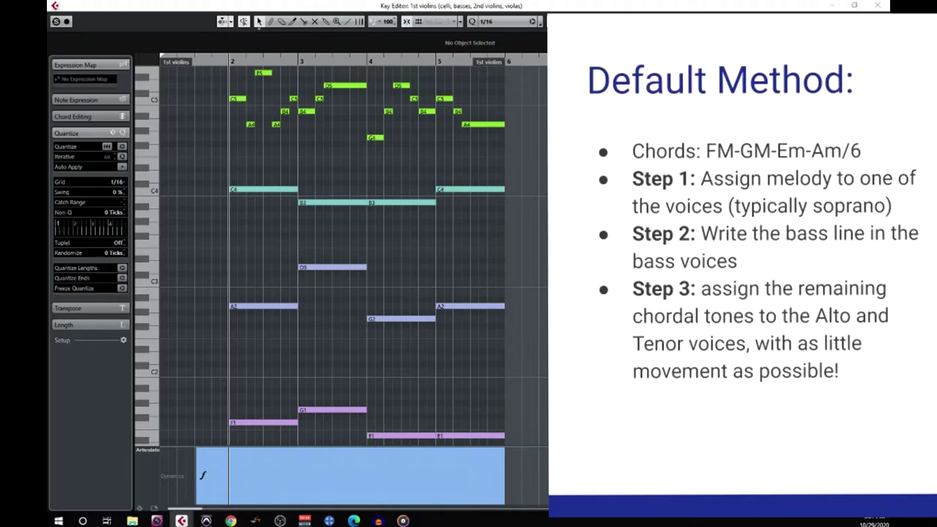
Step: Split the violas A2 note partway through bar 2 and the D3 note near its end
right_click(259, 341)
left_click(311, 342)
left_click(283, 306)
left_click(356, 268)
Step: Raise the short A2 piece to C3 and lower the short D3 piece to B2
right_click(309, 291)
left_click(314, 291)
left_click(290, 308)
left_click_drag(290, 307, 290, 281)
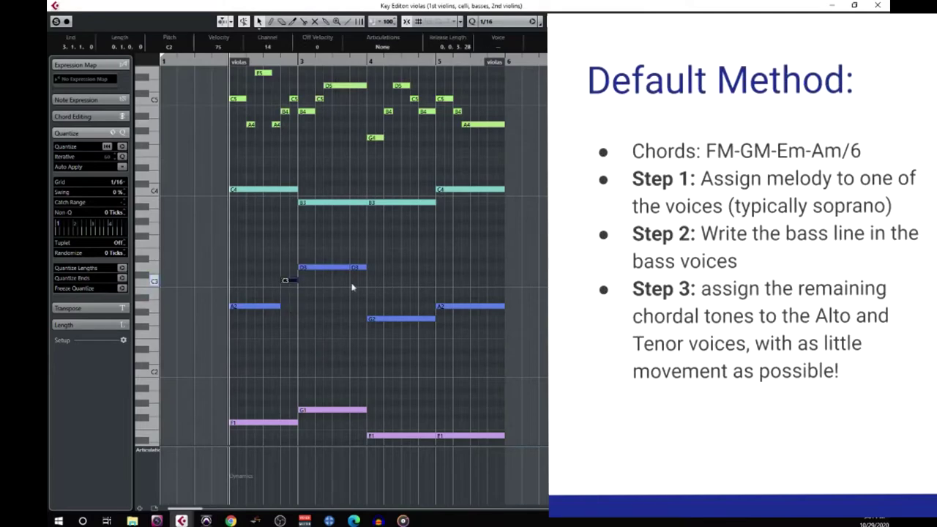
left_click(359, 268)
left_click_drag(362, 270, 377, 294)
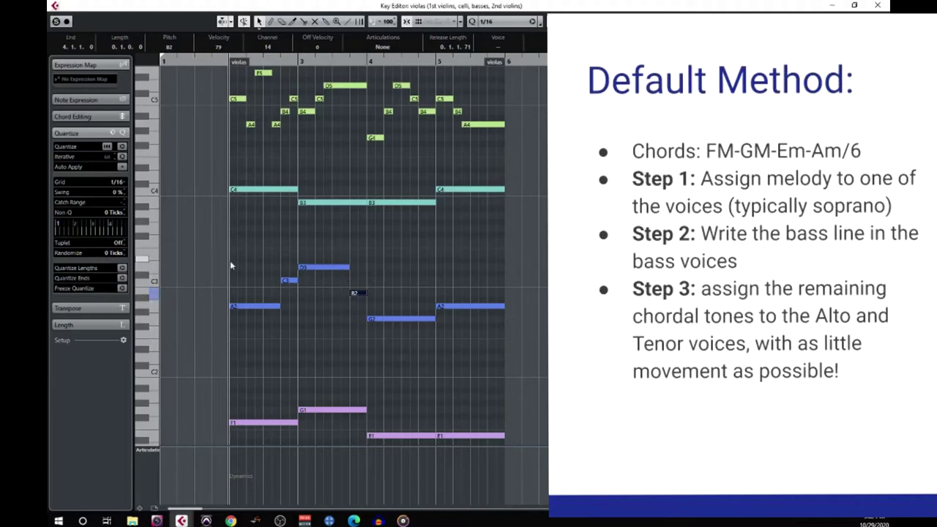
scroll(242, 274, "down", 6)
scroll(246, 278, "up", 10)
scroll(246, 278, "down", 4)
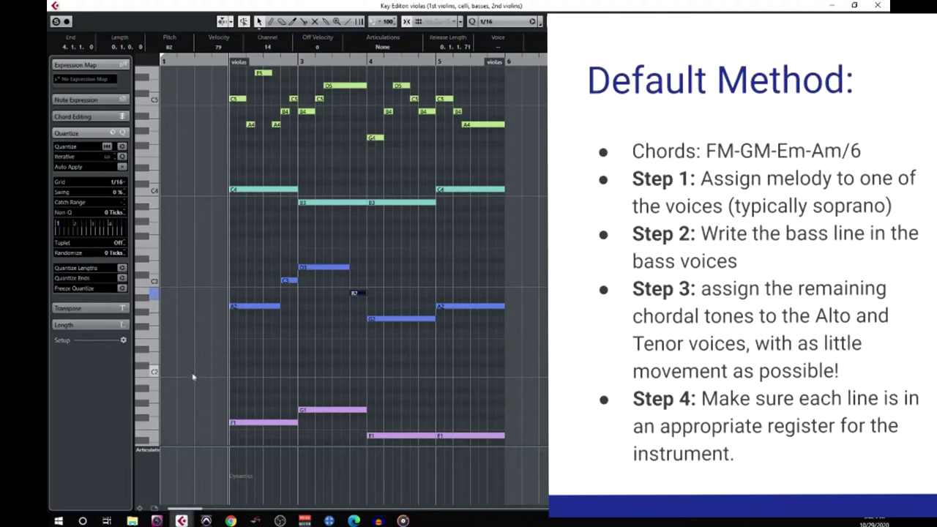
scroll(281, 375, "down", 5)
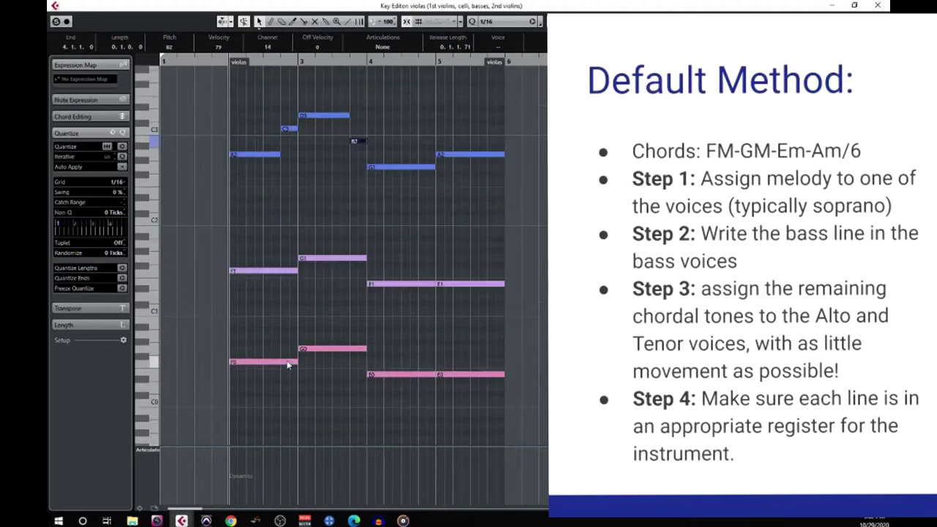
scroll(288, 364, "up", 5)
scroll(287, 364, "down", 2)
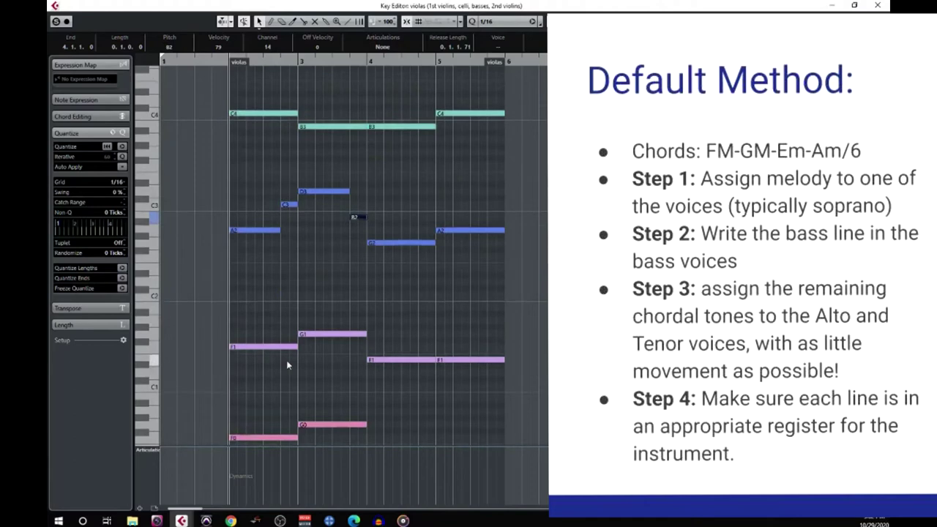
scroll(288, 364, "down", 2)
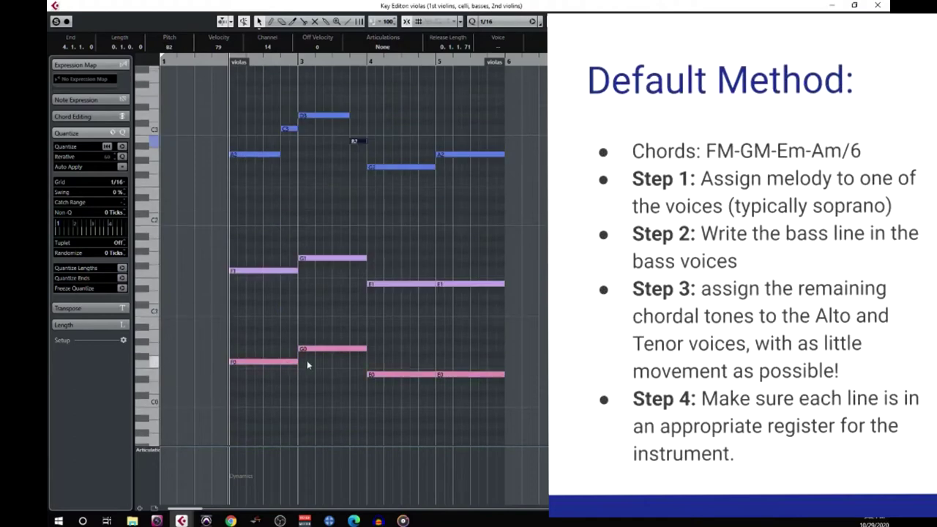
scroll(307, 360, "up", 4)
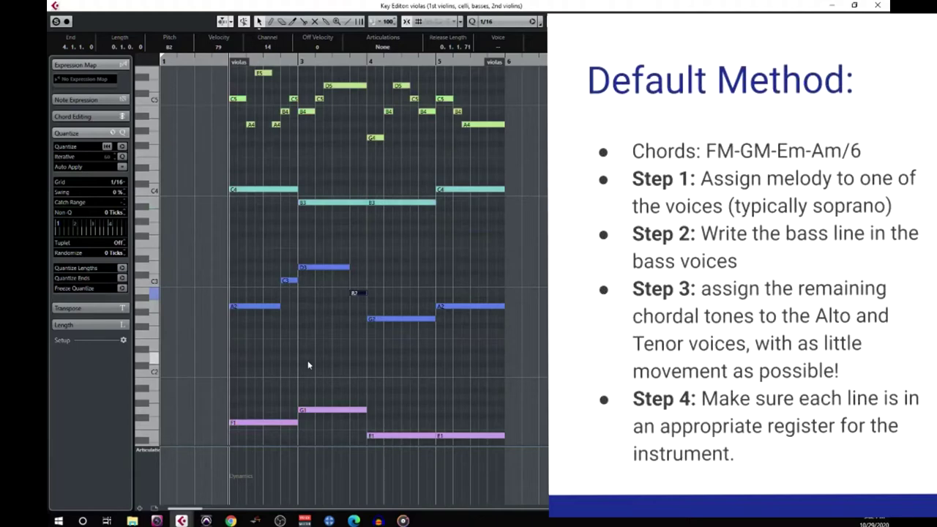
scroll(307, 360, "down", 4)
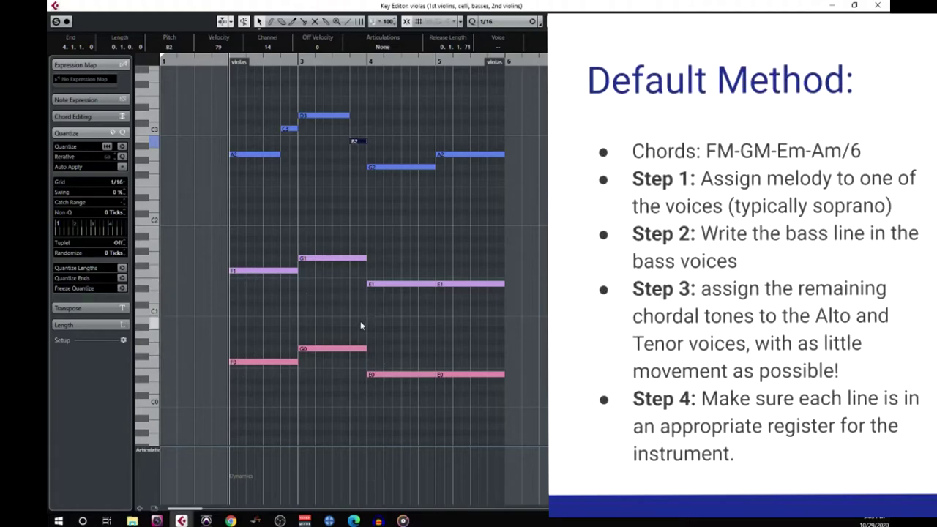
scroll(360, 326, "up", 5)
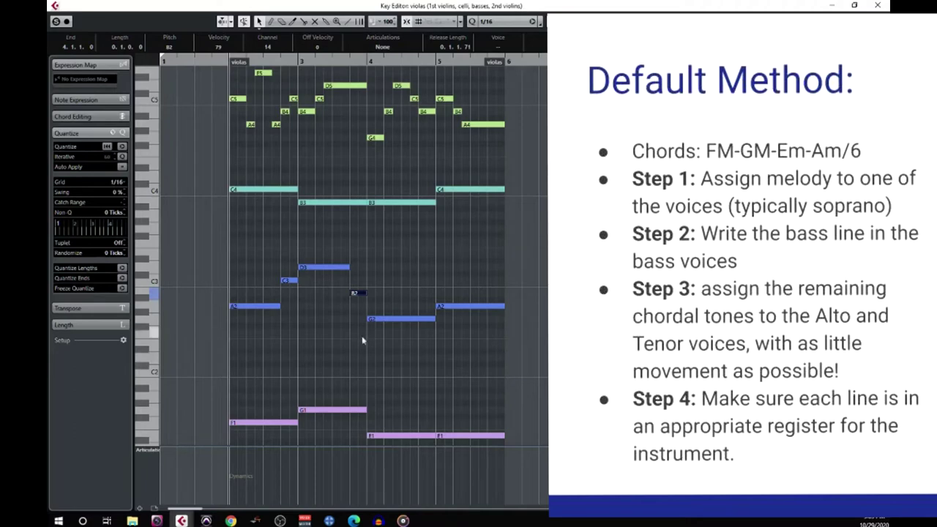
scroll(361, 337, "up", 2)
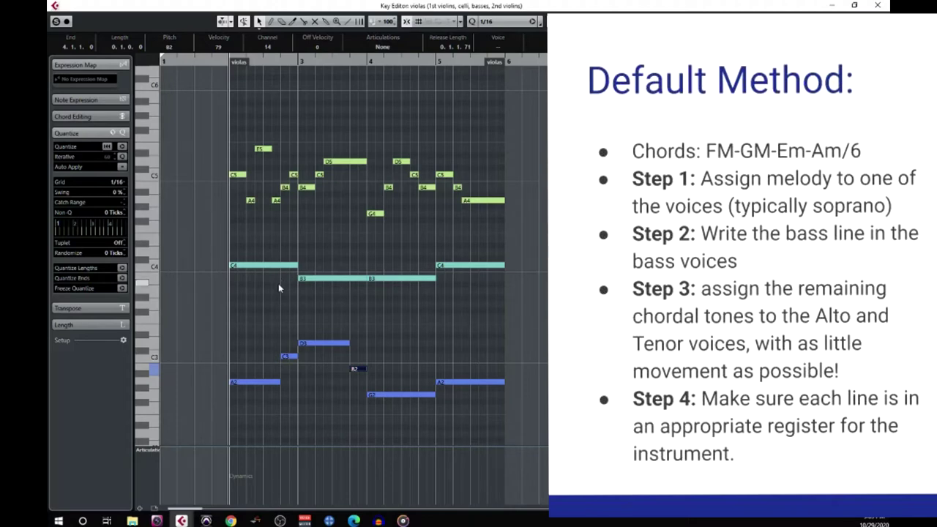
scroll(278, 287, "up", 3)
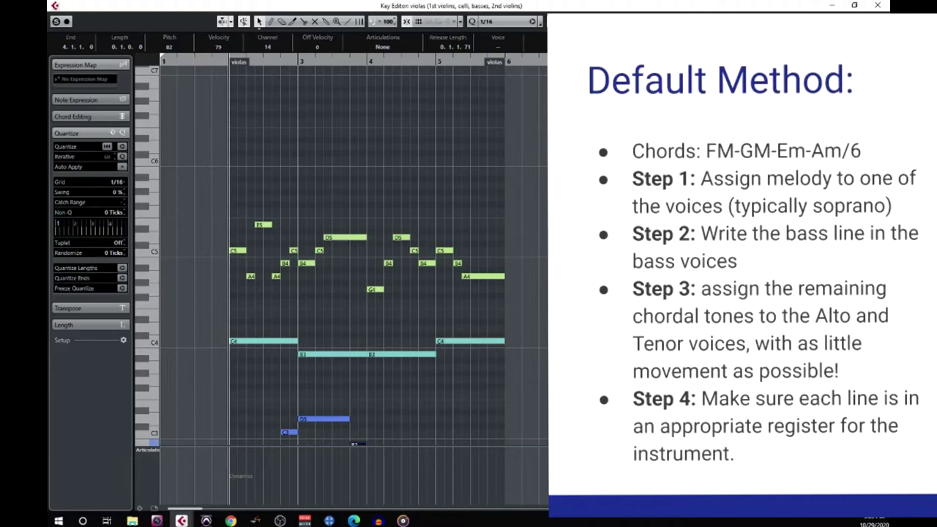
Step: Play back the voiced chords and review all five string parts in the Key Editor
key("space")
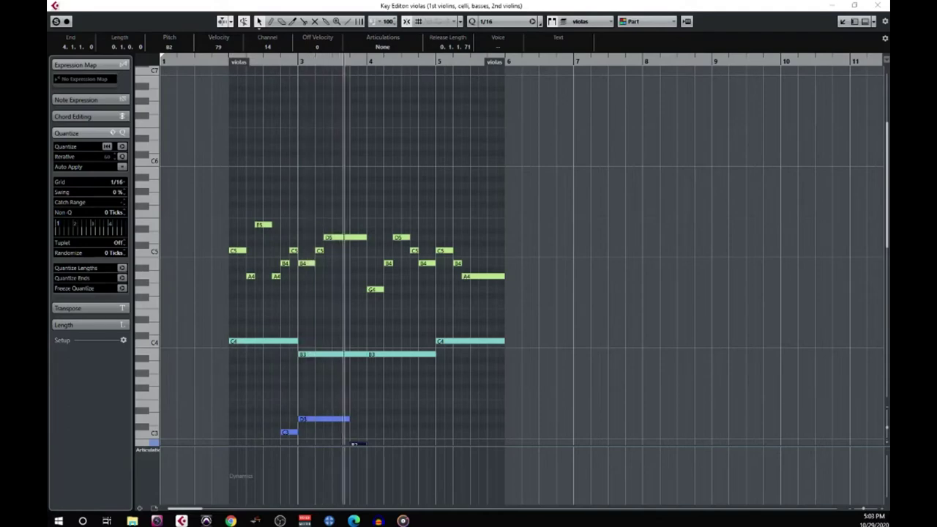
scroll(255, 336, "down", 10)
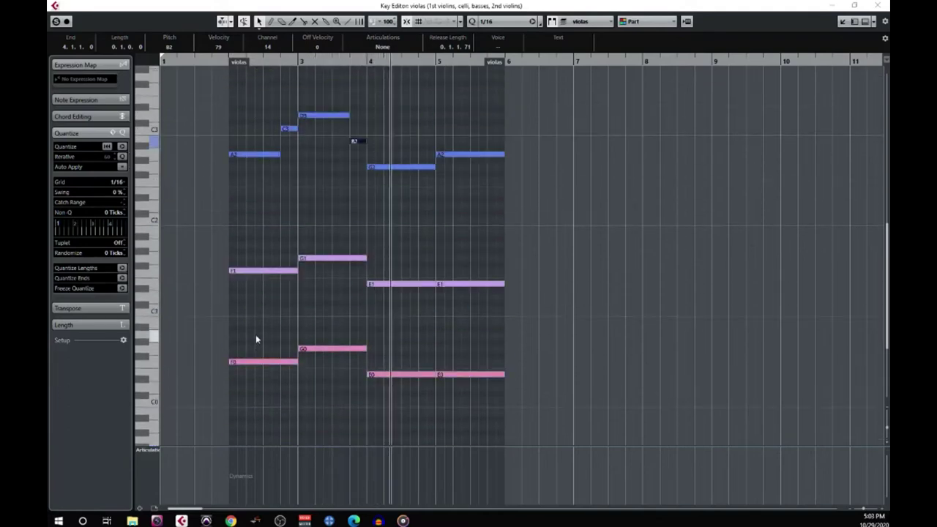
scroll(255, 340, "up", 6)
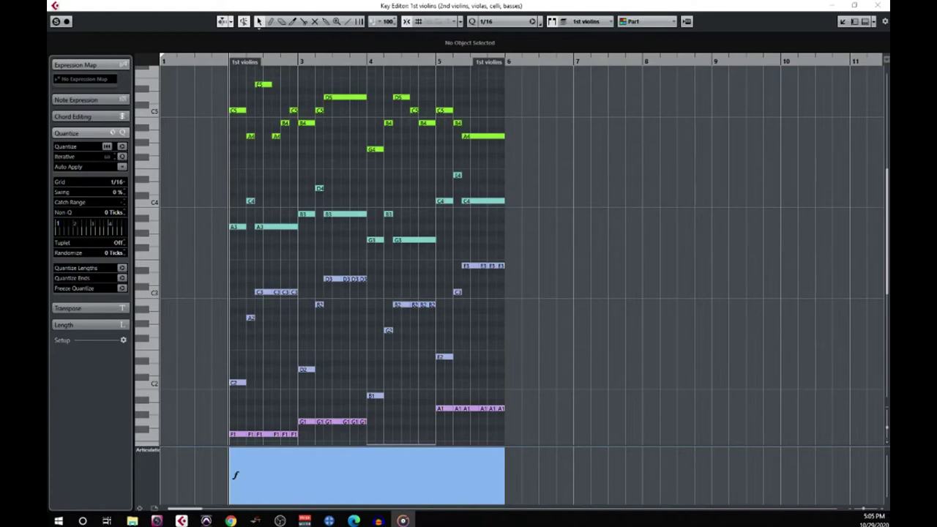
scroll(436, 294, "down", 5)
scroll(436, 293, "up", 5)
scroll(436, 293, "up", 3)
scroll(435, 293, "down", 3)
key("space")
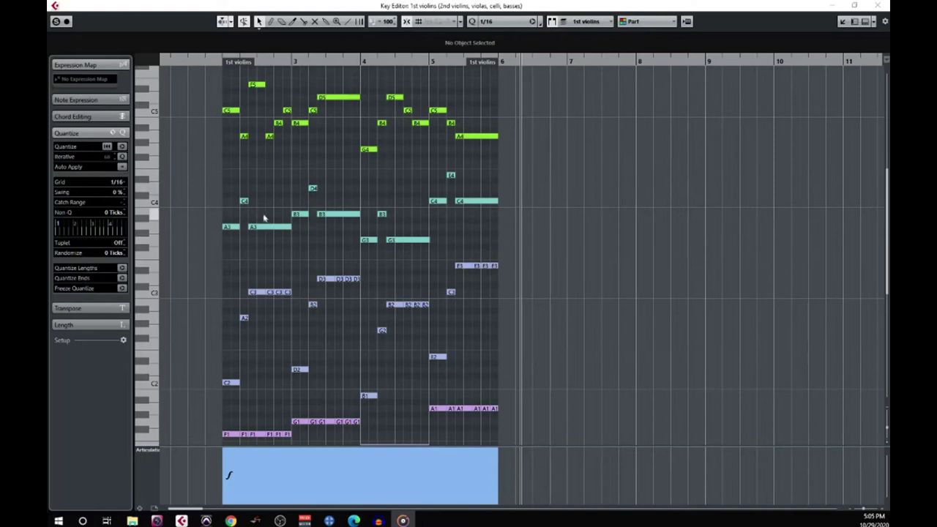
scroll(315, 207, "down", 5)
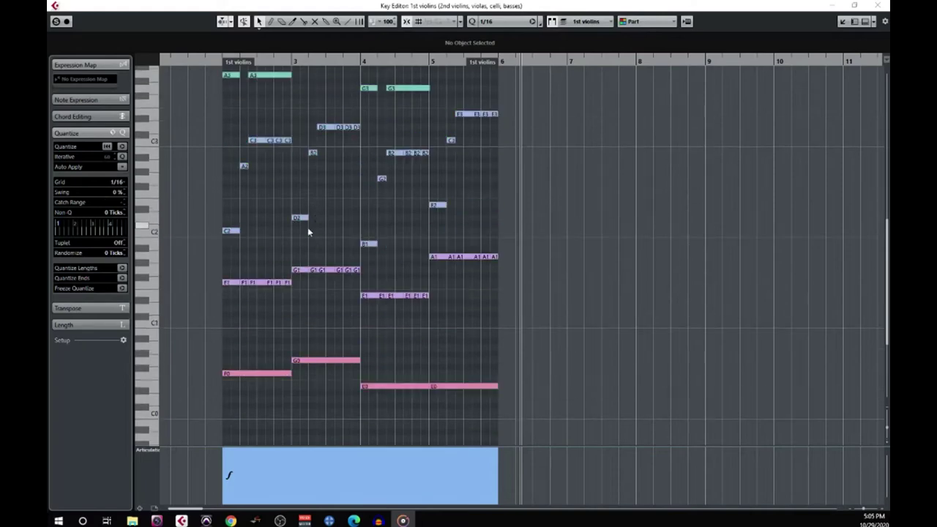
scroll(337, 219, "down", 2)
scroll(338, 218, "up", 4)
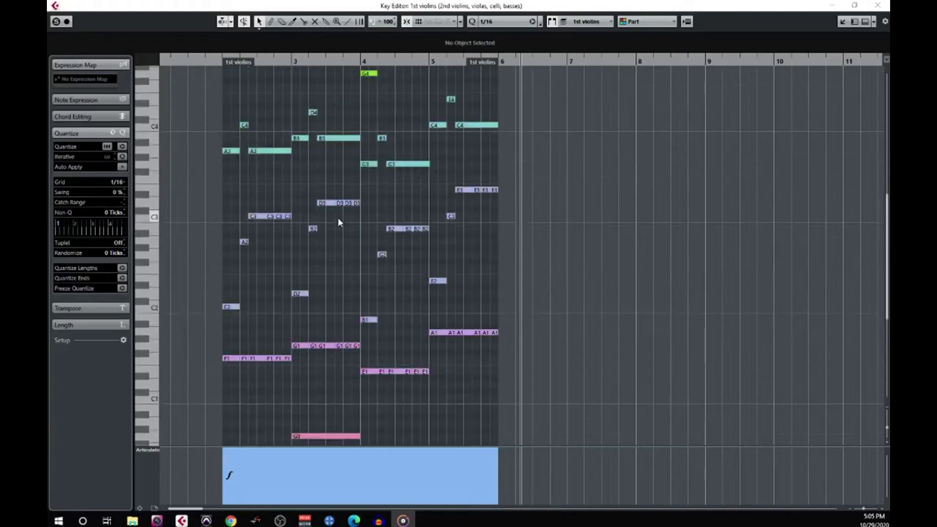
scroll(338, 217, "up", 5)
scroll(337, 217, "up", 4)
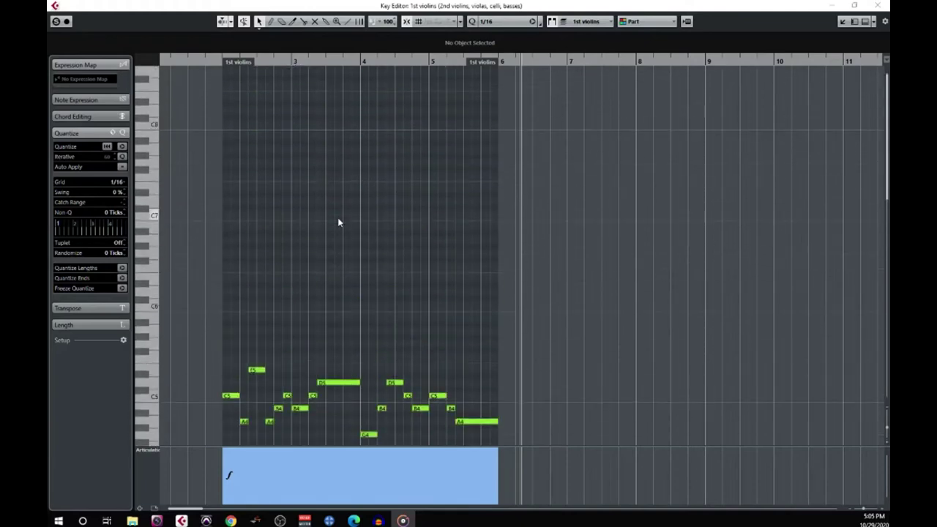
scroll(338, 217, "down", 4)
scroll(338, 222, "down", 4)
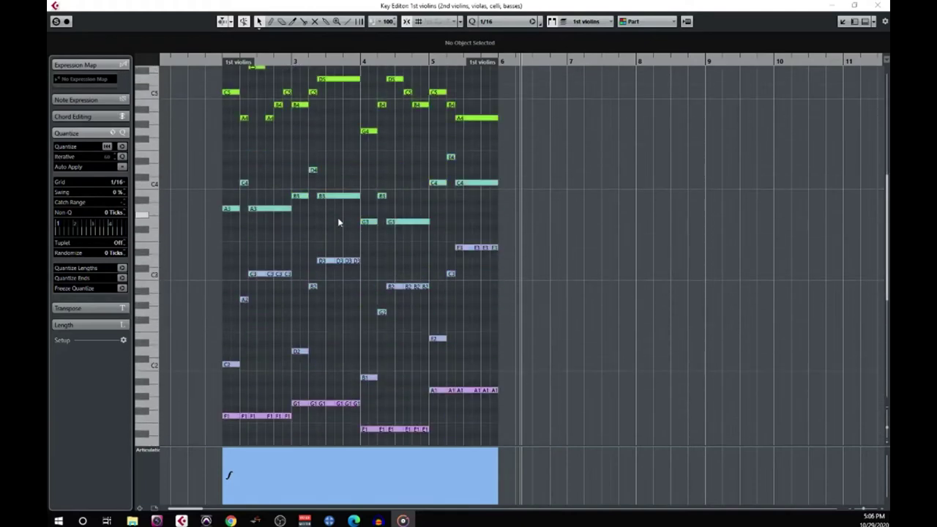